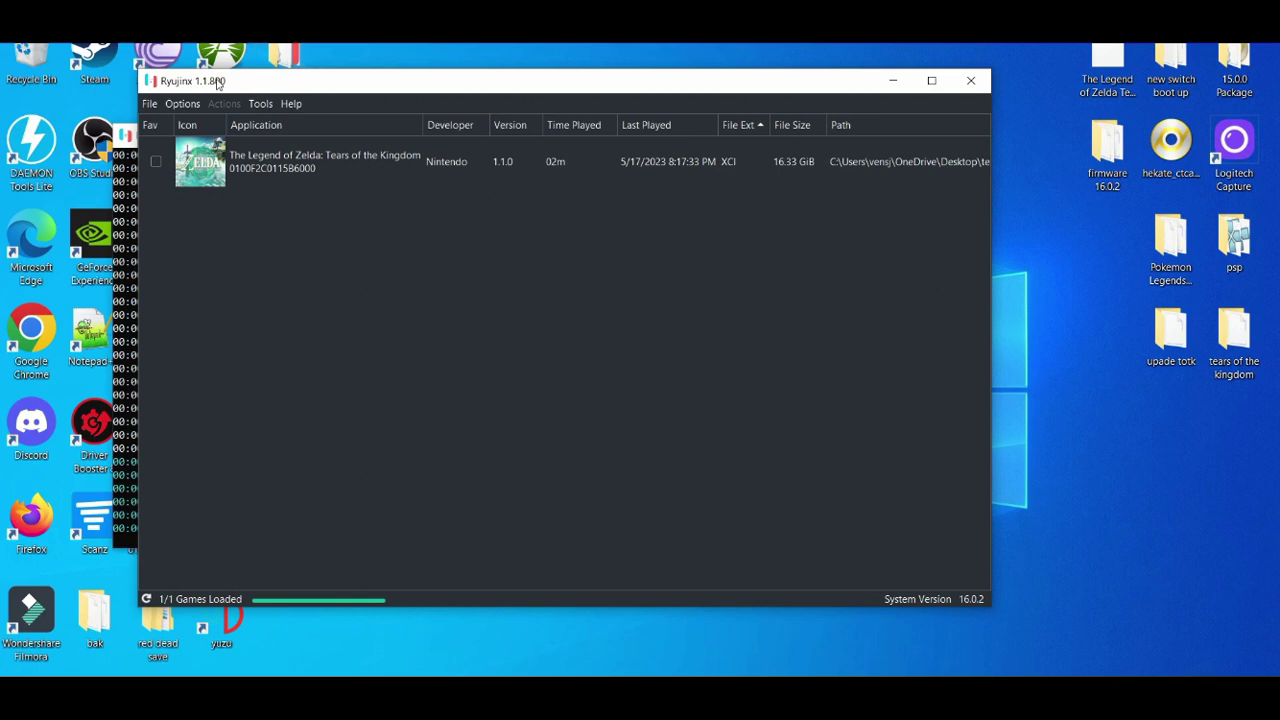
- Open Options > Settings and switch the Graphics Backend from Vulkan to OpenGL
left_click(188, 107)
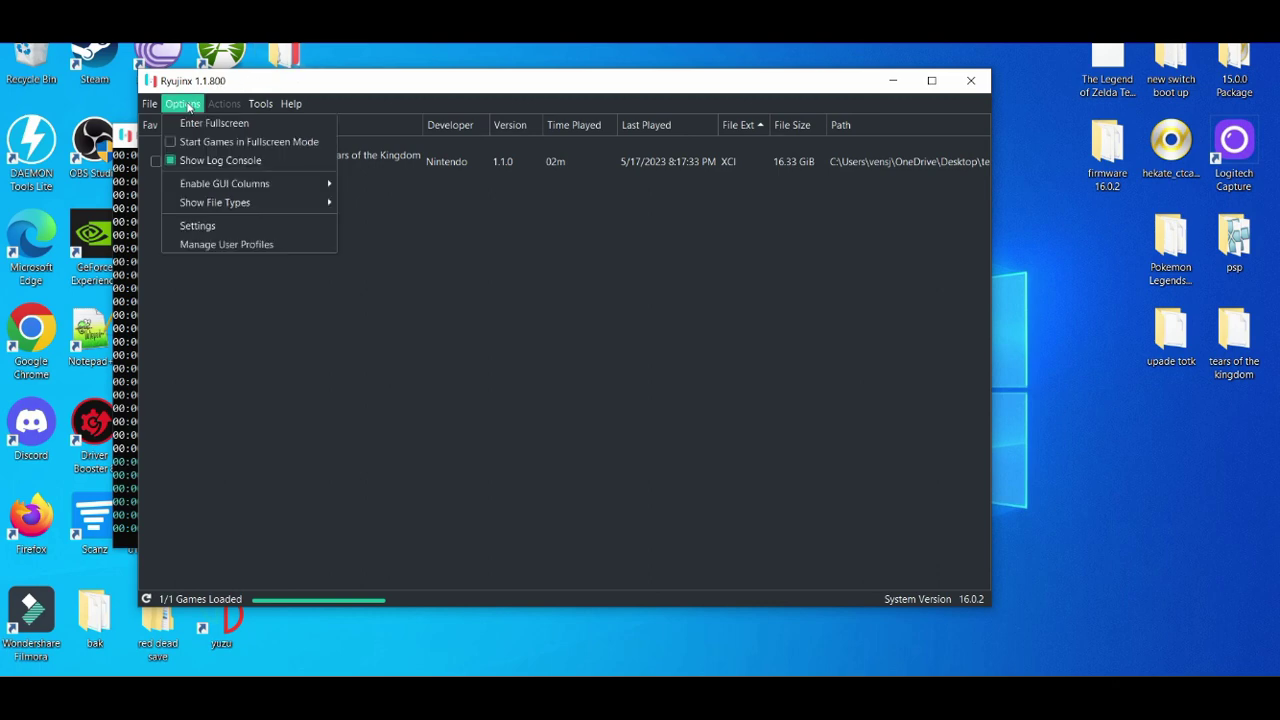
left_click(200, 226)
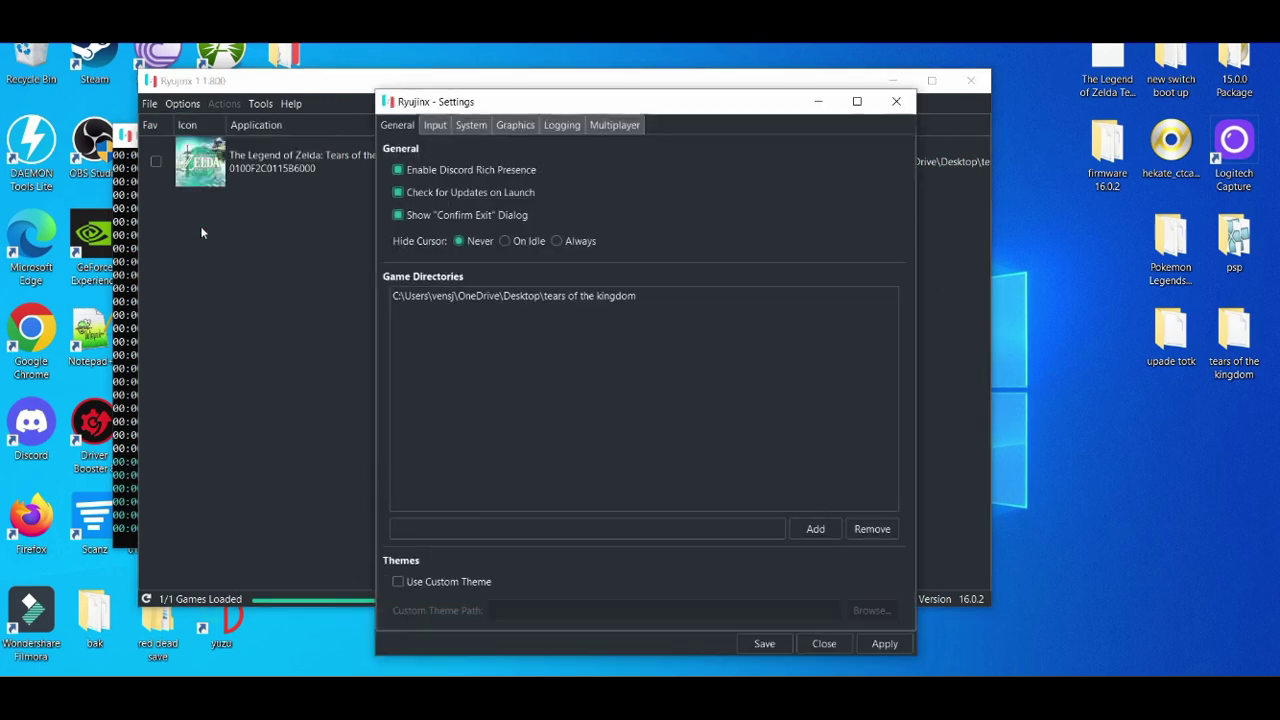
left_click(507, 126)
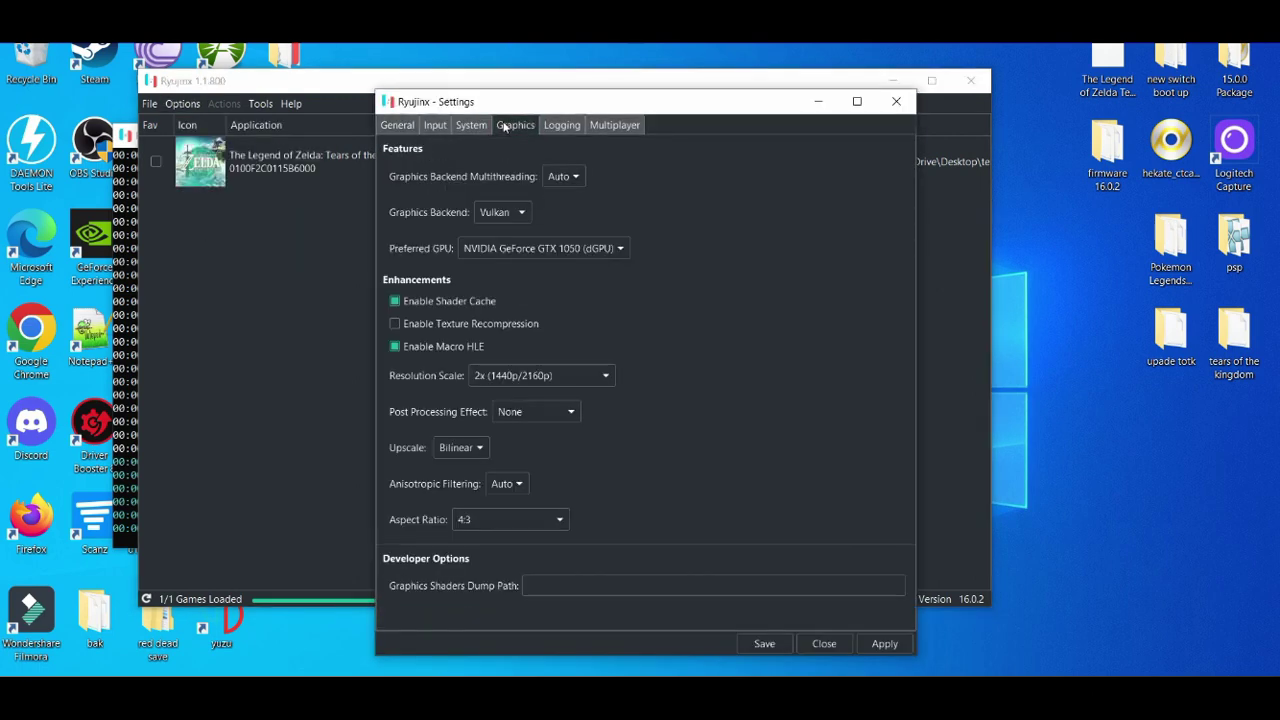
left_click(497, 213)
left_click(494, 232)
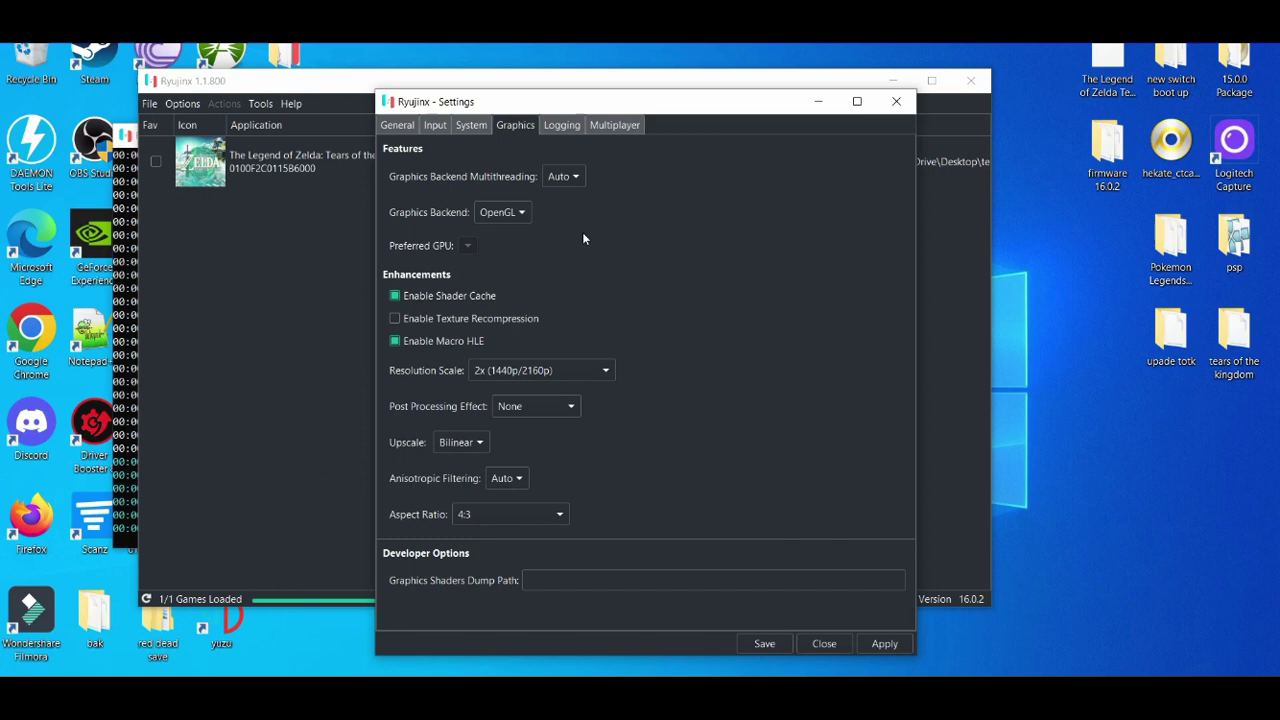
- Change the upscale filter from Bilinear to Nearest and keep Resolution Scale at 2x (1440p/2160p)
left_click(461, 449)
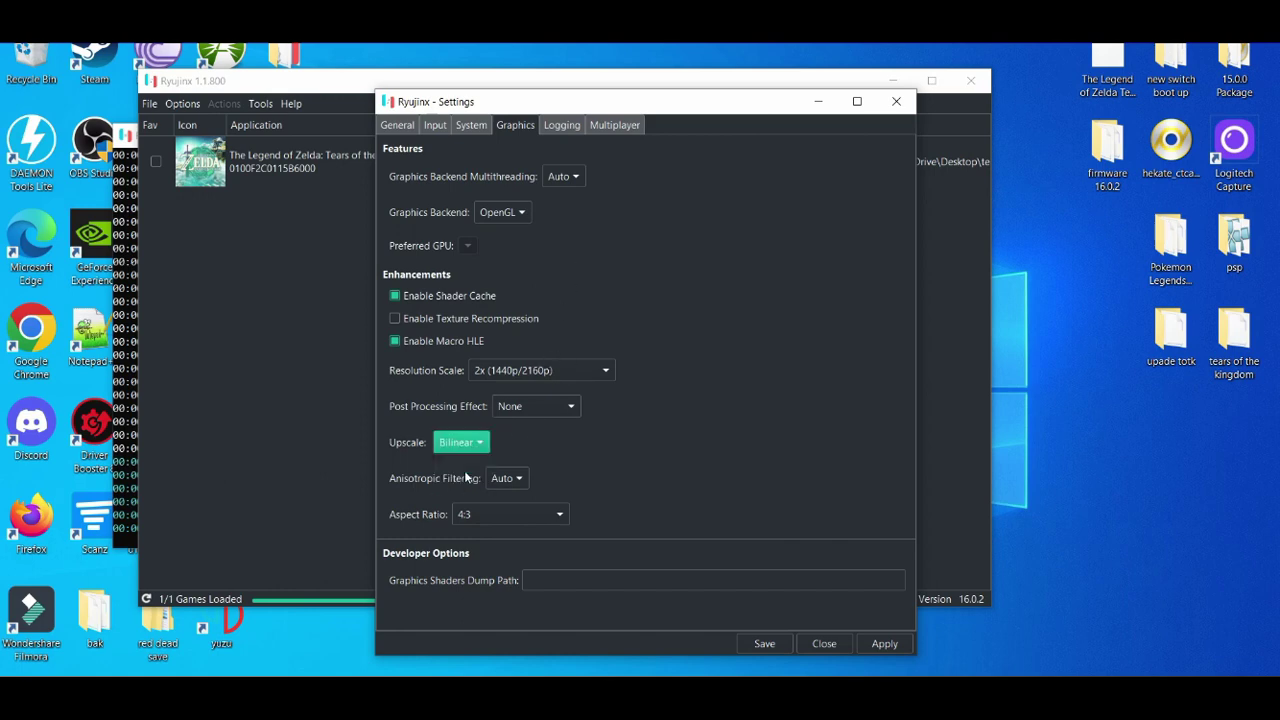
left_click(464, 470)
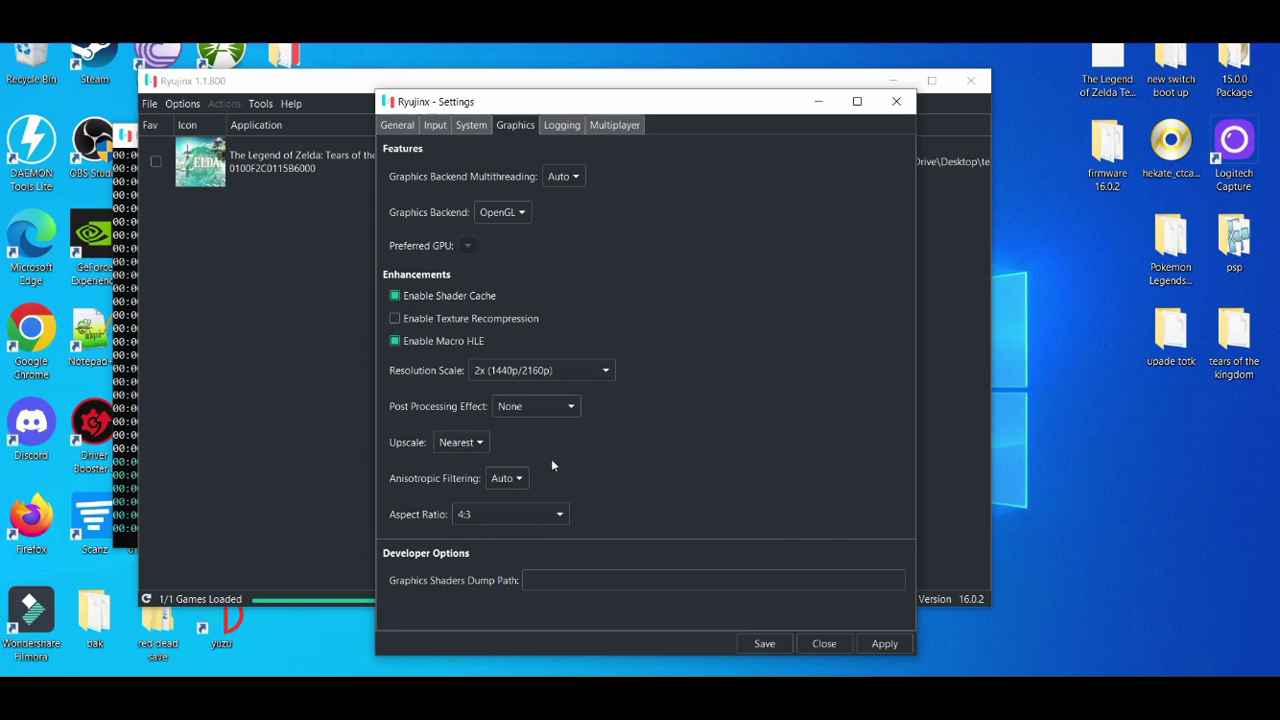
left_click(565, 371)
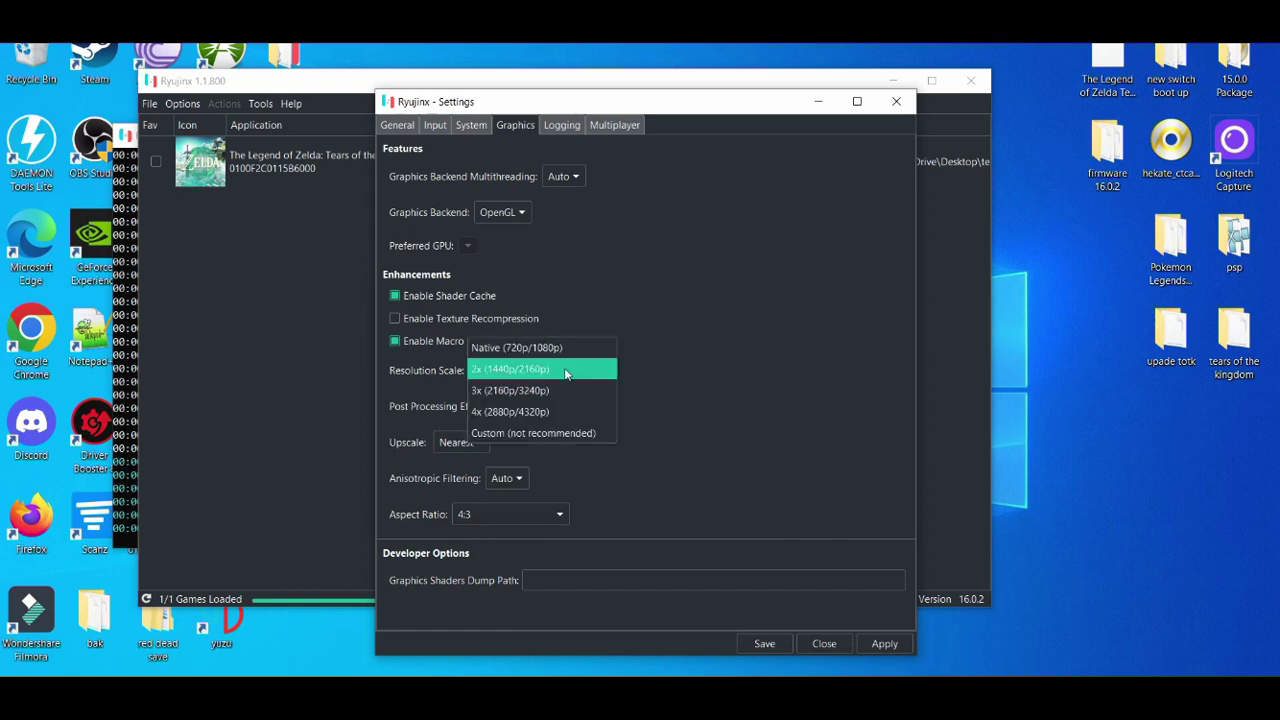
left_click(586, 347)
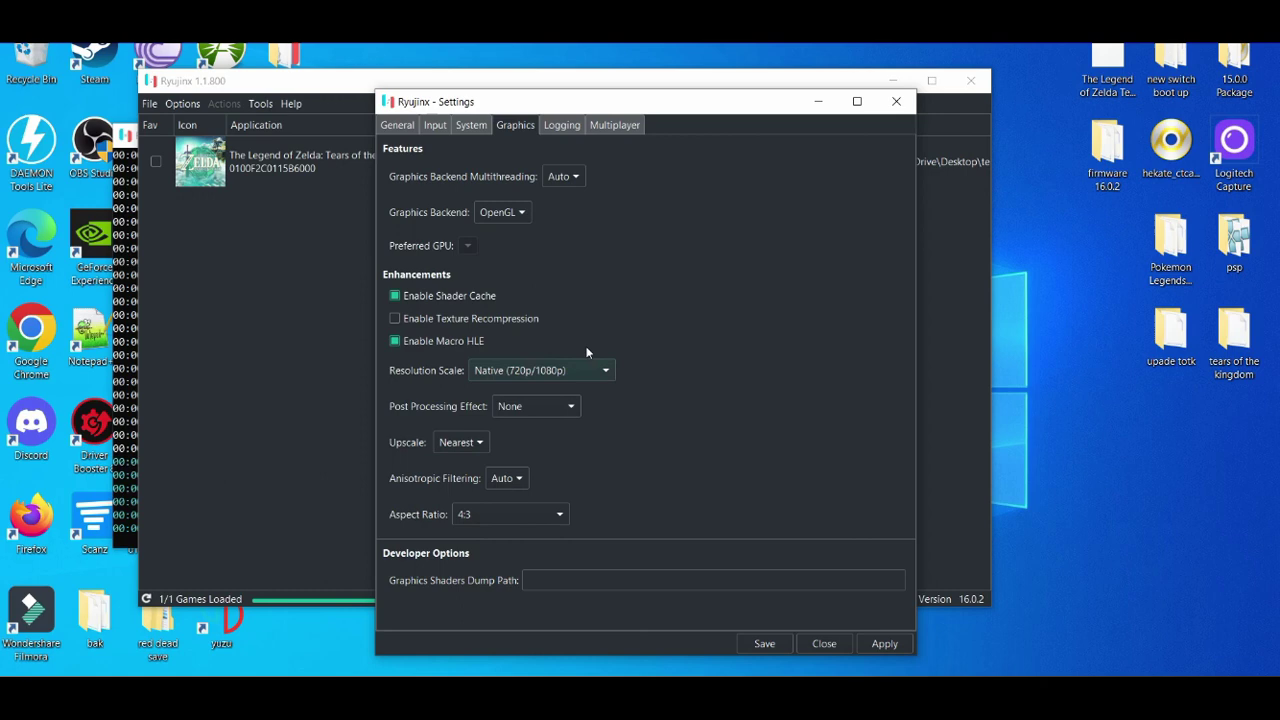
left_click(565, 371)
left_click(551, 390)
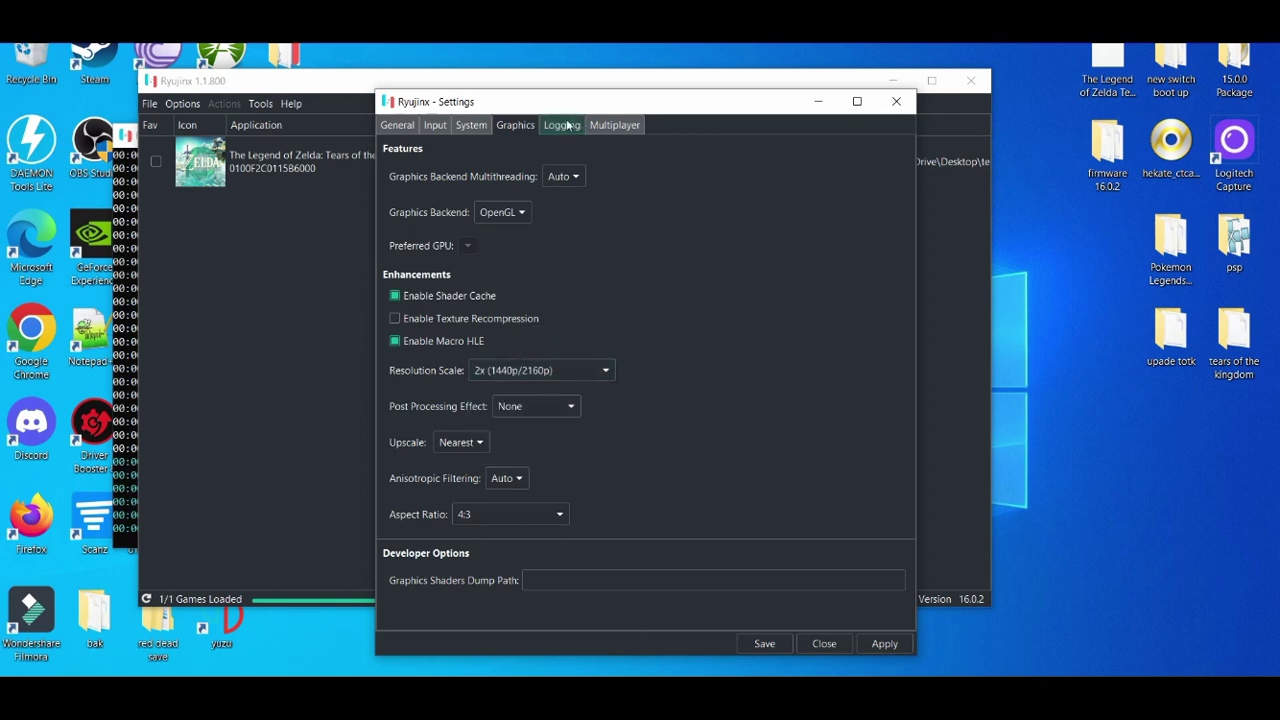
- Uncheck Enable VSync on the System tab, then return to the Graphics tab
left_click(484, 126)
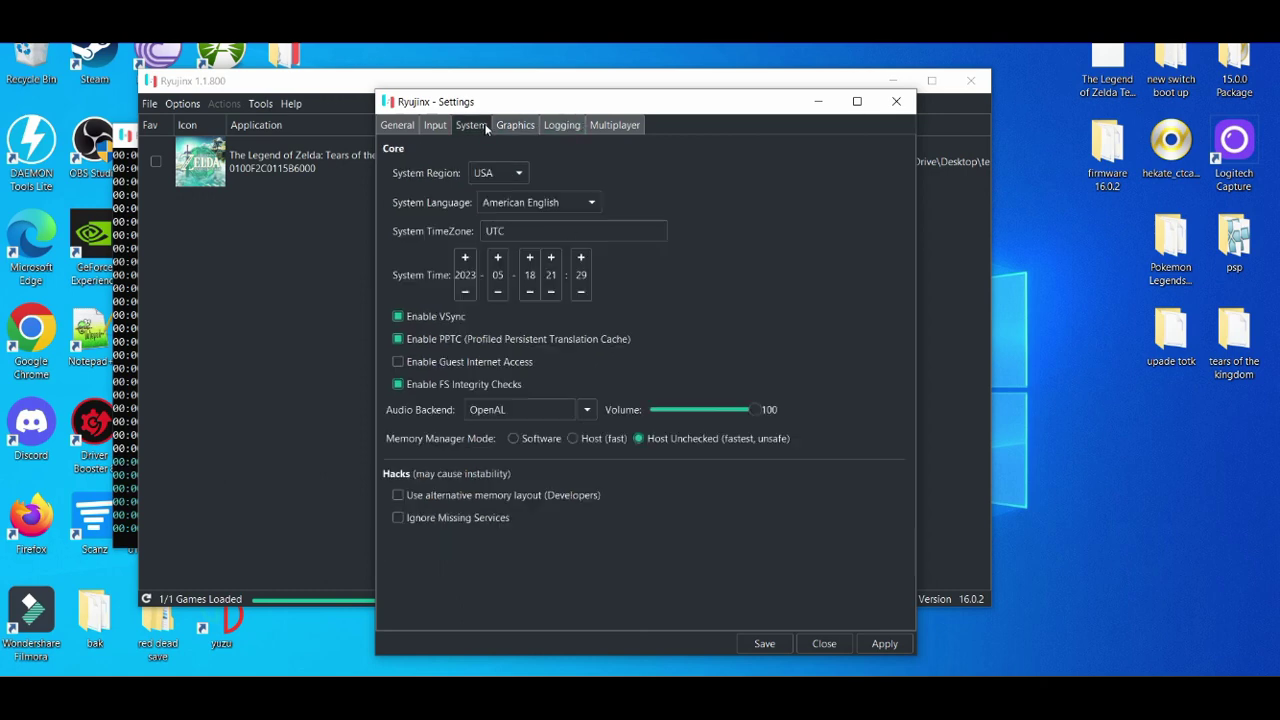
left_click(398, 316)
mouse_move(431, 314)
left_click(511, 128)
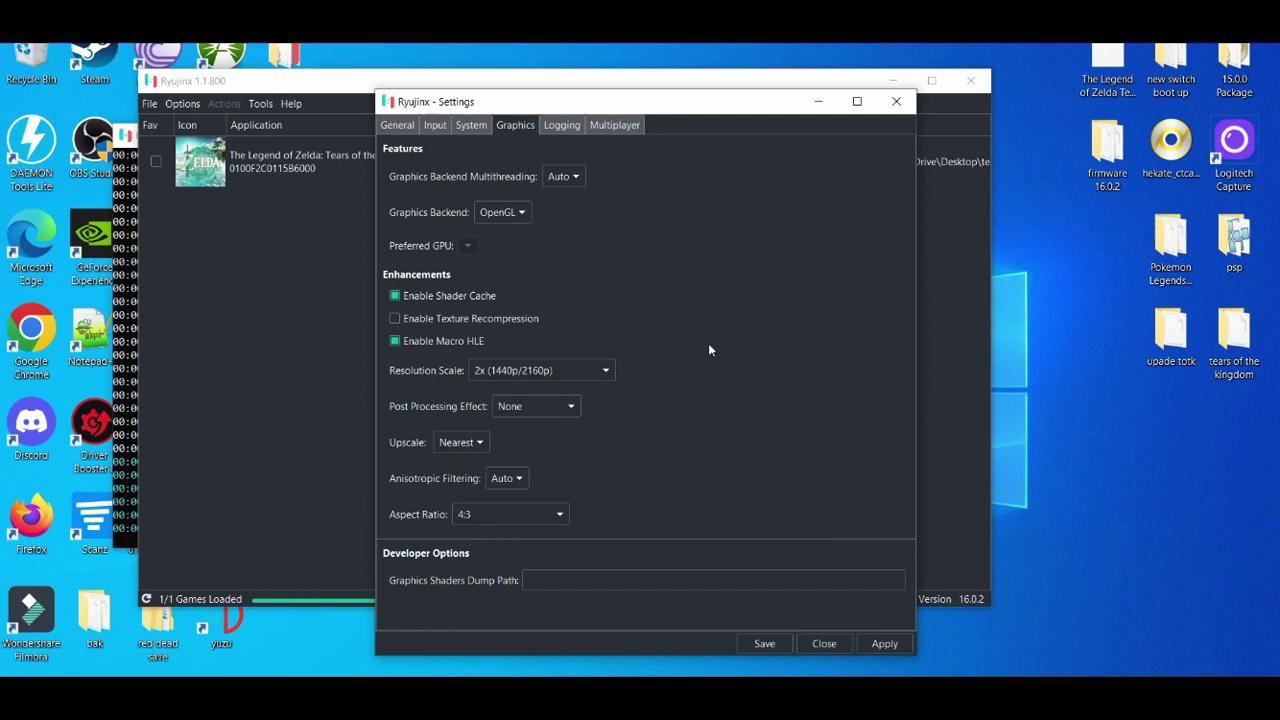
- Save the OpenGL, Nearest, 2x and no-VSync settings, returning to the game library
left_click(772, 645)
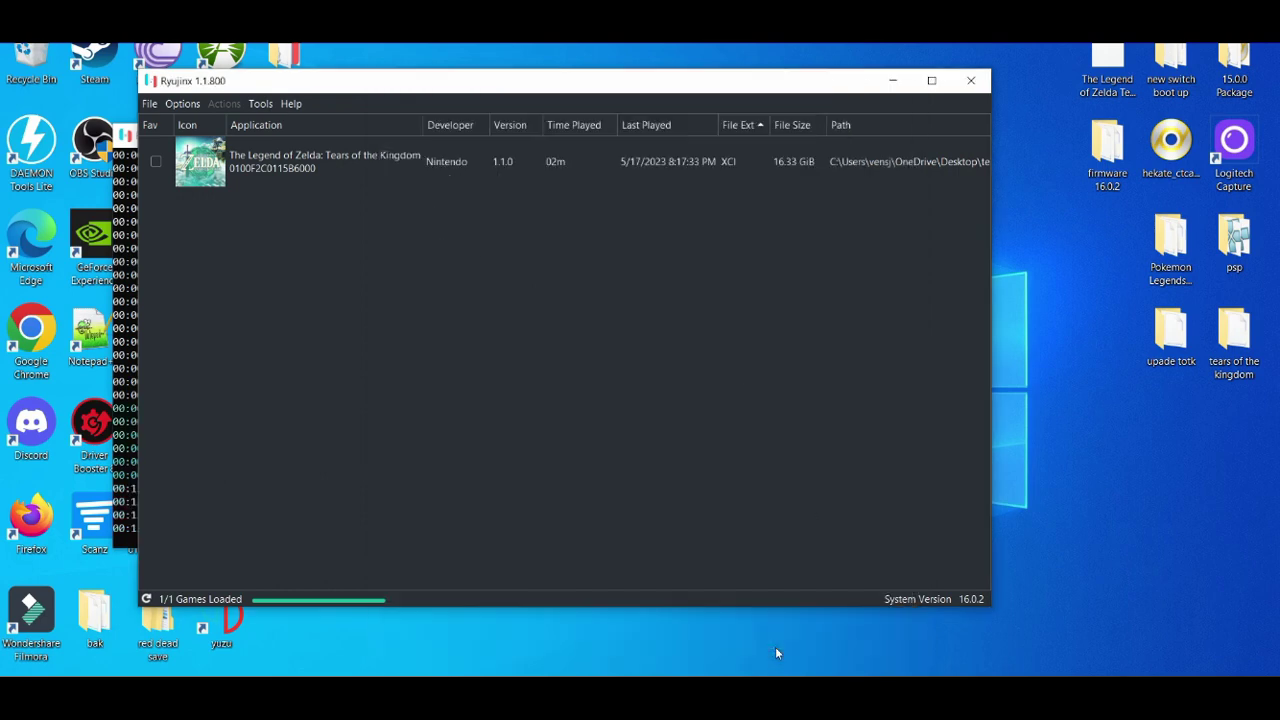